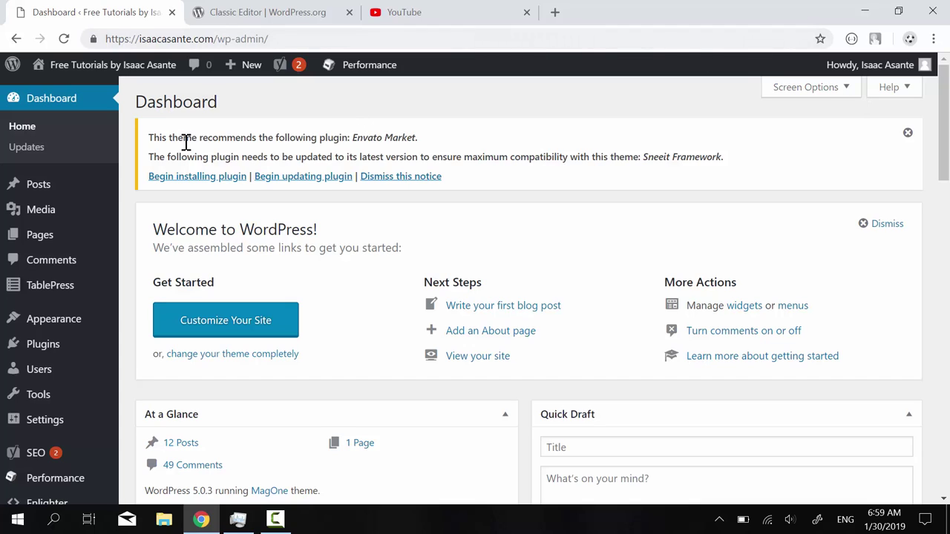
Start a new post, dismiss the block-editor welcome tip and select the empty body paragraph.
mouse_move(111, 186)
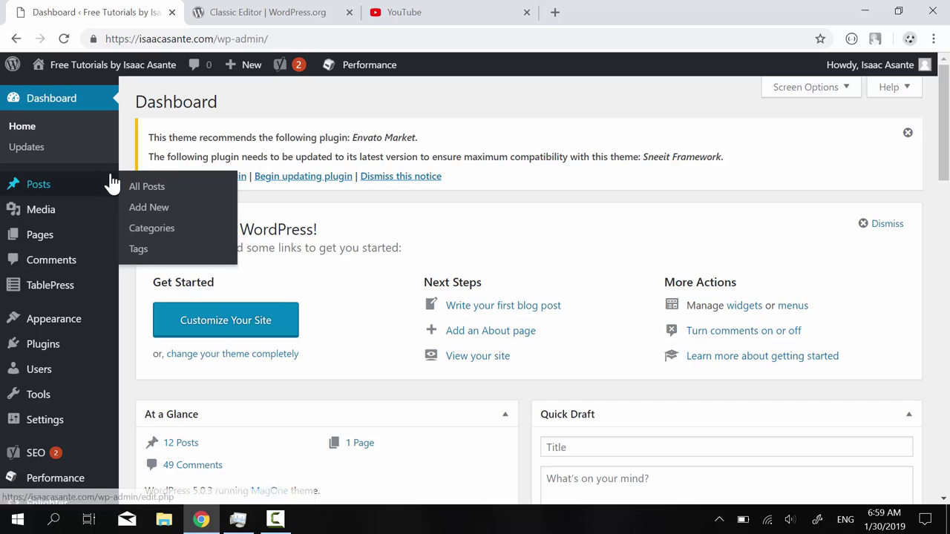
left_click(153, 211)
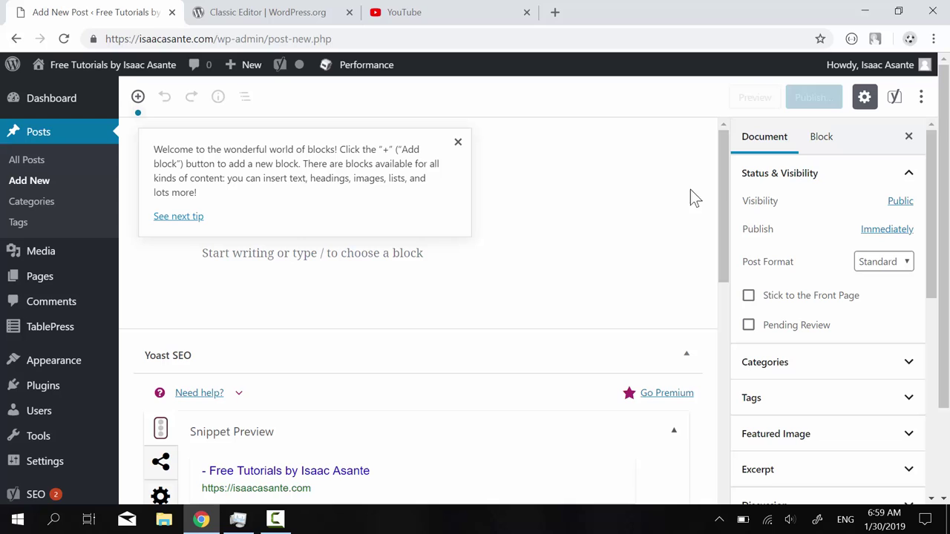
left_click(458, 142)
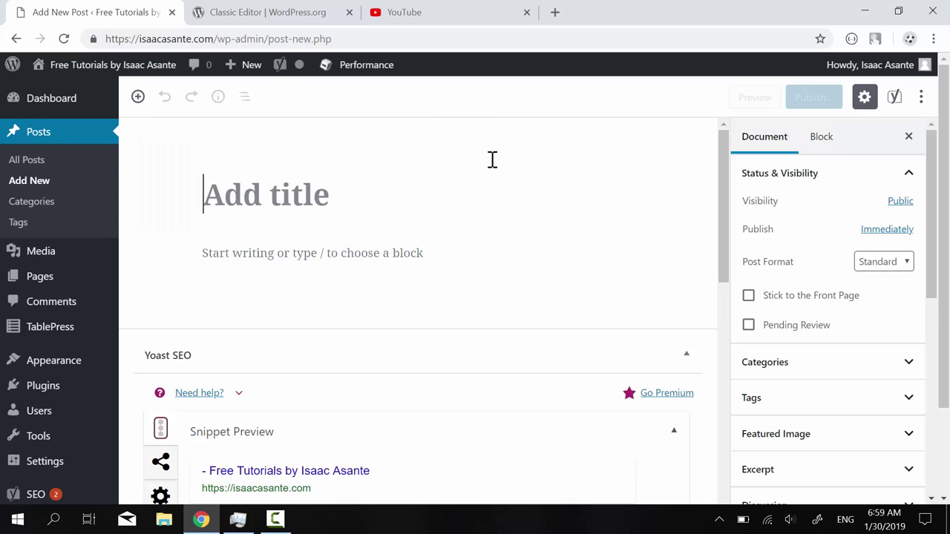
left_click(334, 261)
Browse the block inserter's list of blocks, then close it to leave the empty Paragraph block selected.
left_click(169, 253)
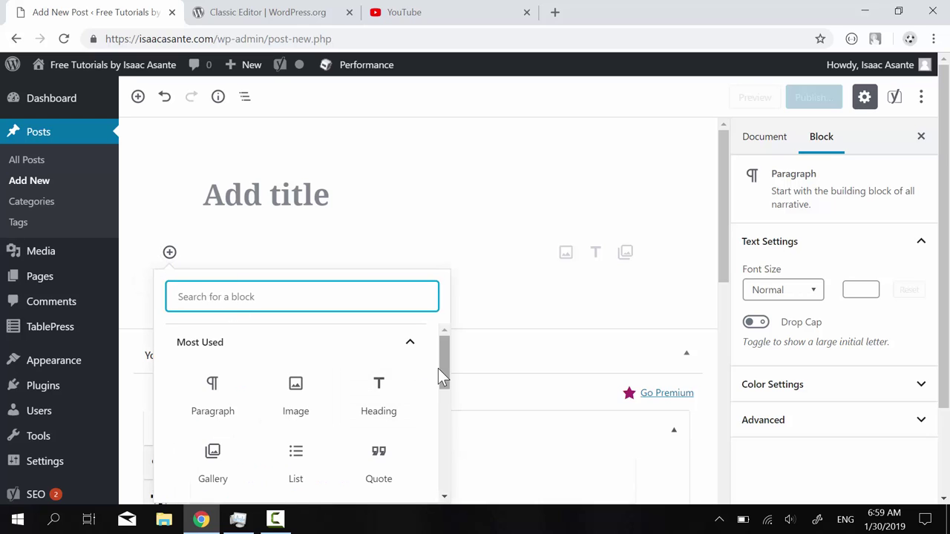
left_click_drag(444, 375, 443, 440)
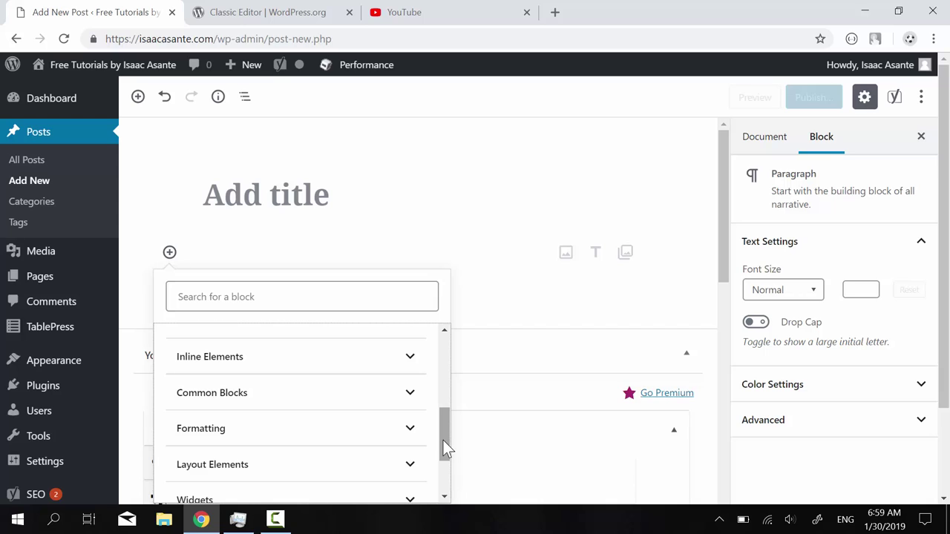
left_click_drag(443, 440, 445, 470)
left_click(512, 402)
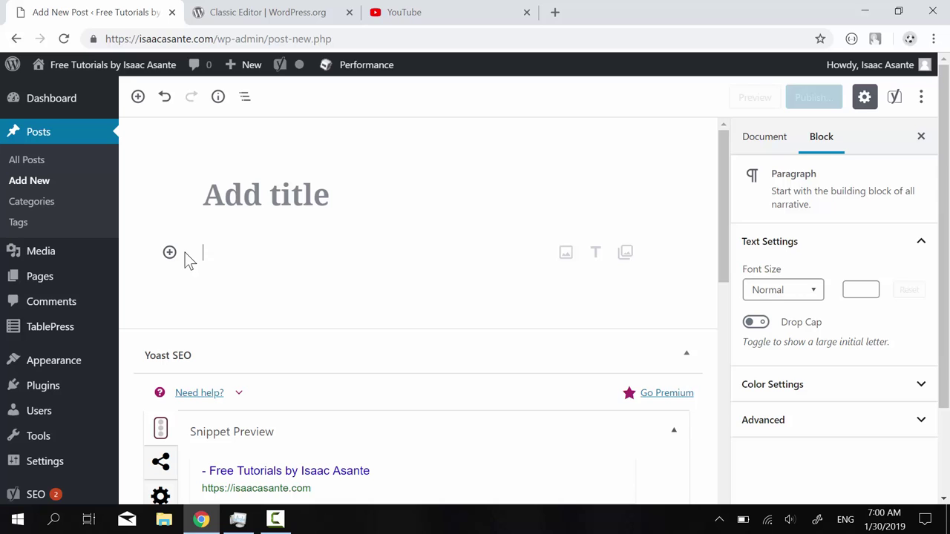
On the WordPress.org tab, search the plugin directory for 'Classic Editor'.
left_click(256, 10)
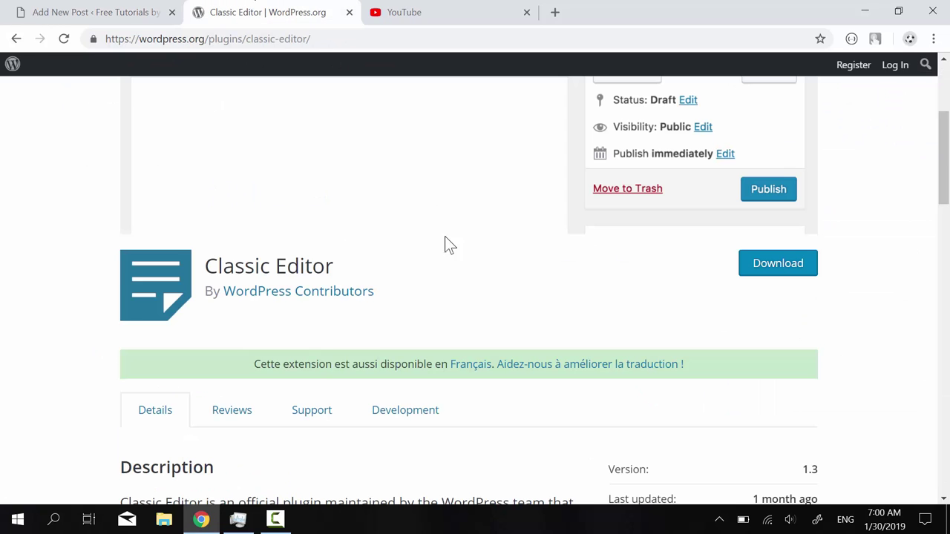
scroll(408, 342, "up", 3)
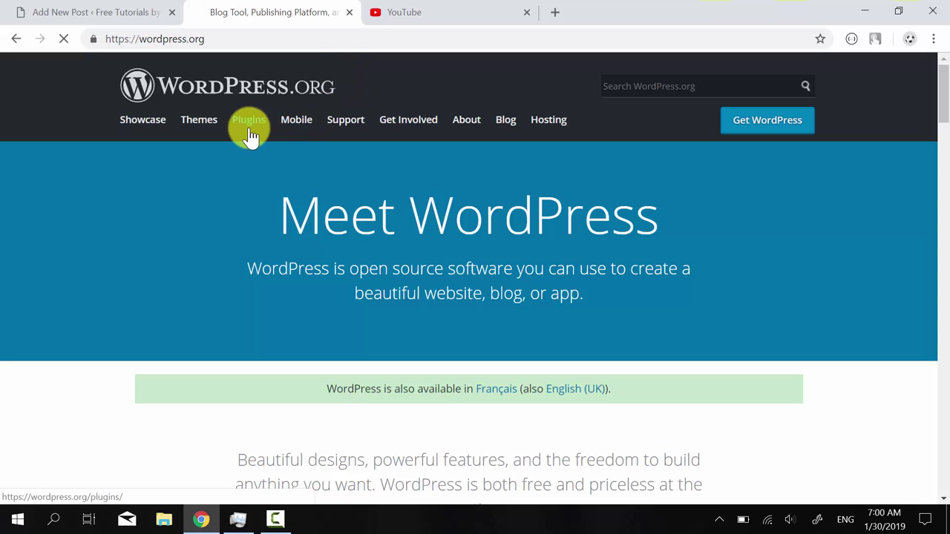
left_click(250, 136)
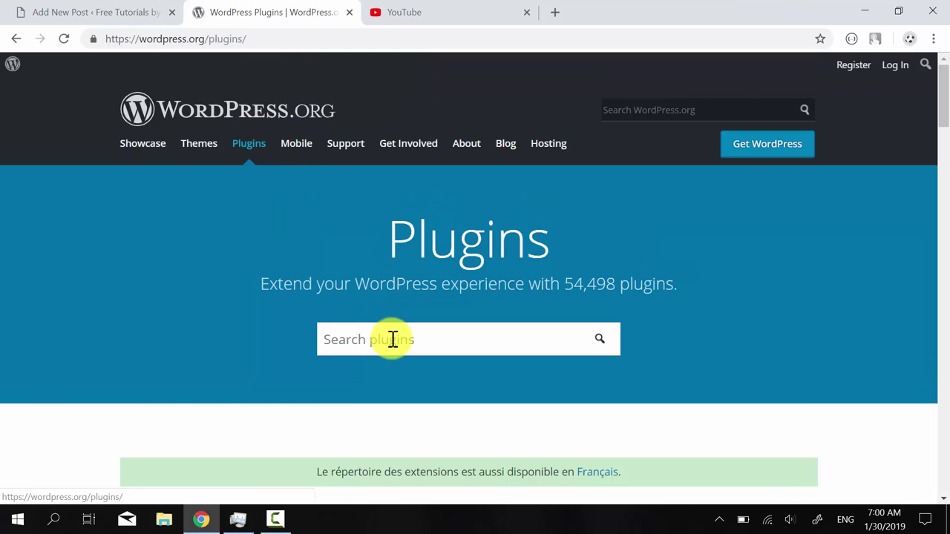
left_click(392, 339)
type("Classic")
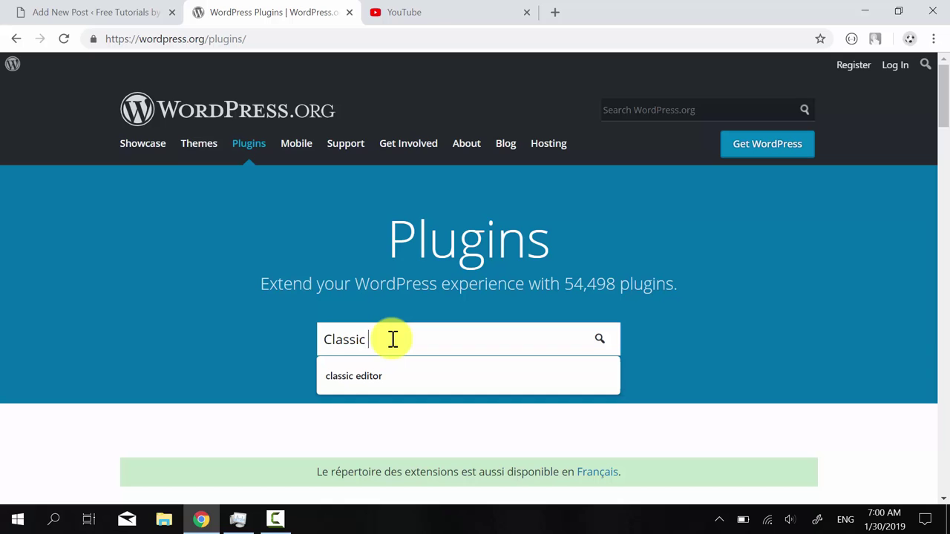
type(" Editor")
key("Return")
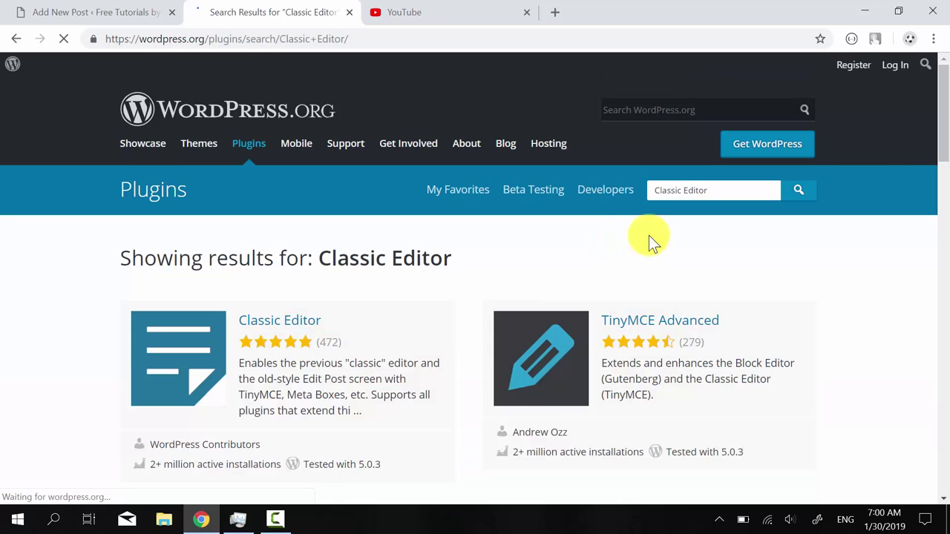
left_click_drag(940, 121, 940, 153)
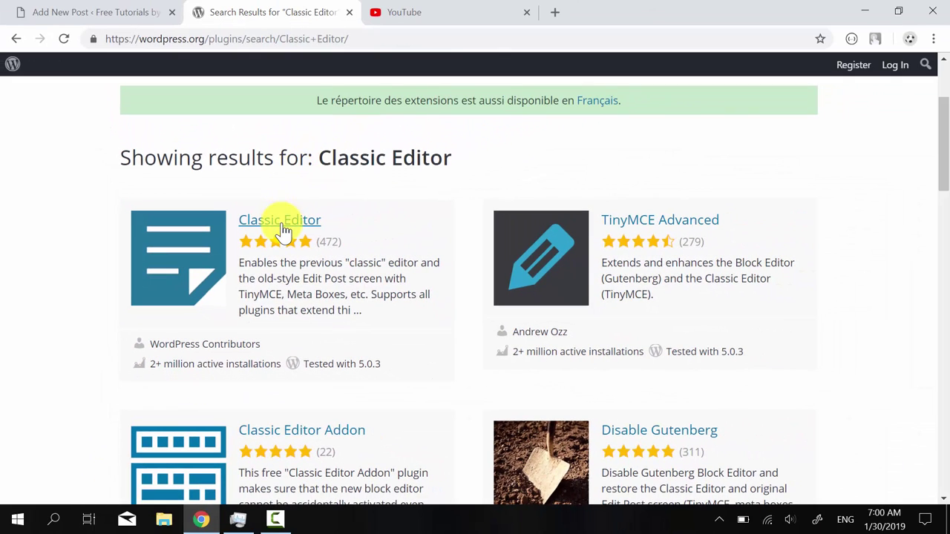
View the Classic Editor 1.3 plugin's details and description, then return to the Add New Post tab.
left_click(383, 190)
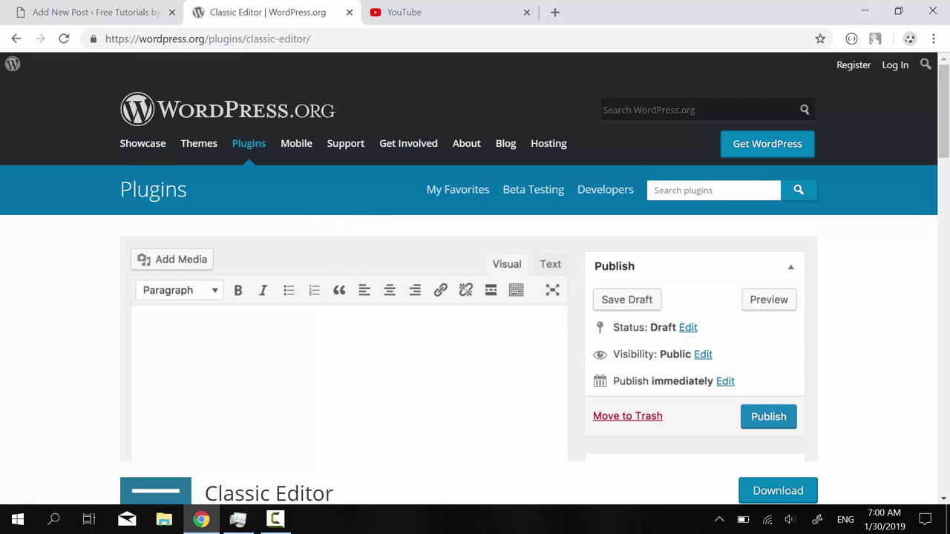
left_click_drag(946, 95, 939, 153)
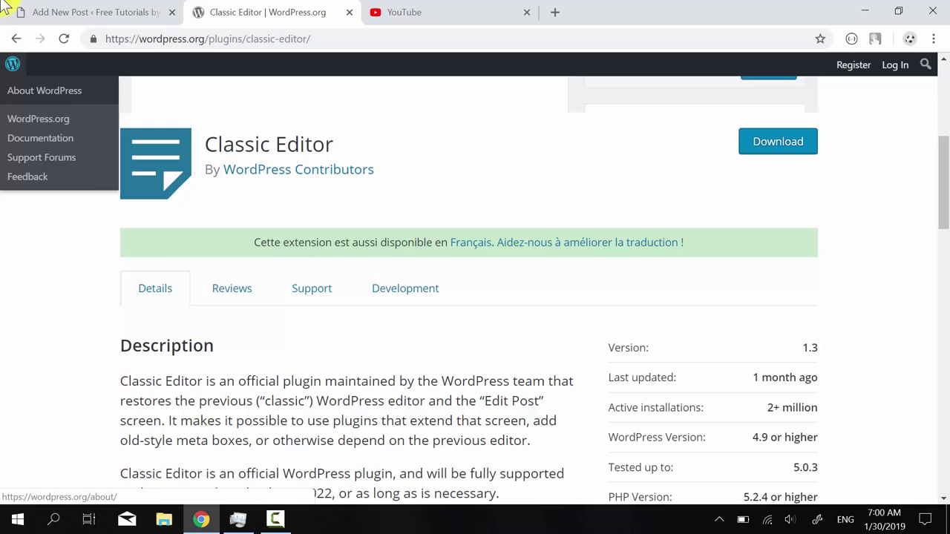
left_click(104, 11)
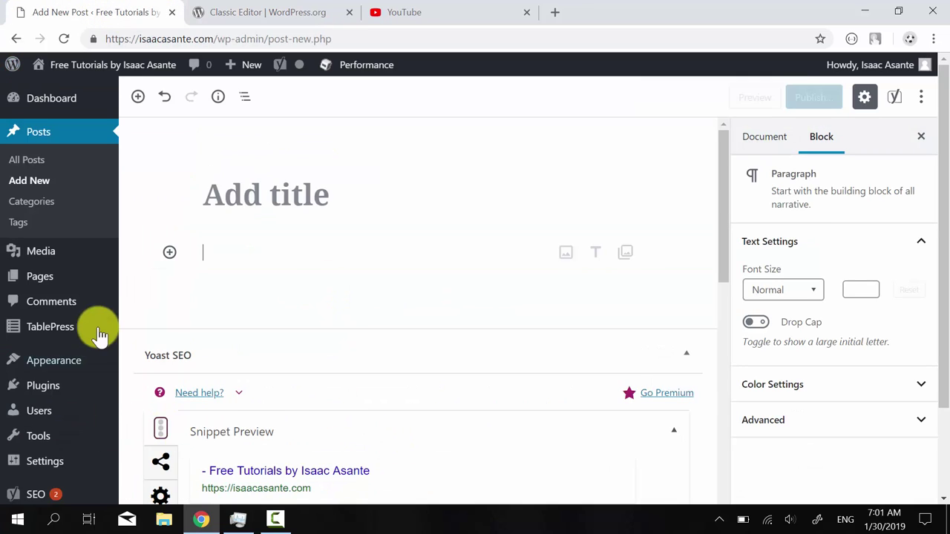
Leave the unsaved post for Plugins > Add New, briefly rechecking the Classic Editor tab.
mouse_move(78, 393)
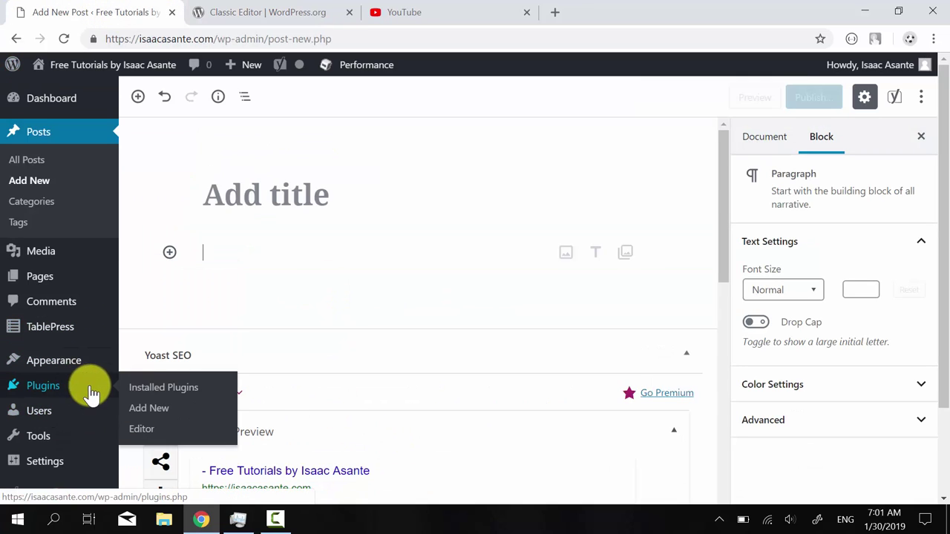
left_click(147, 410)
left_click(555, 131)
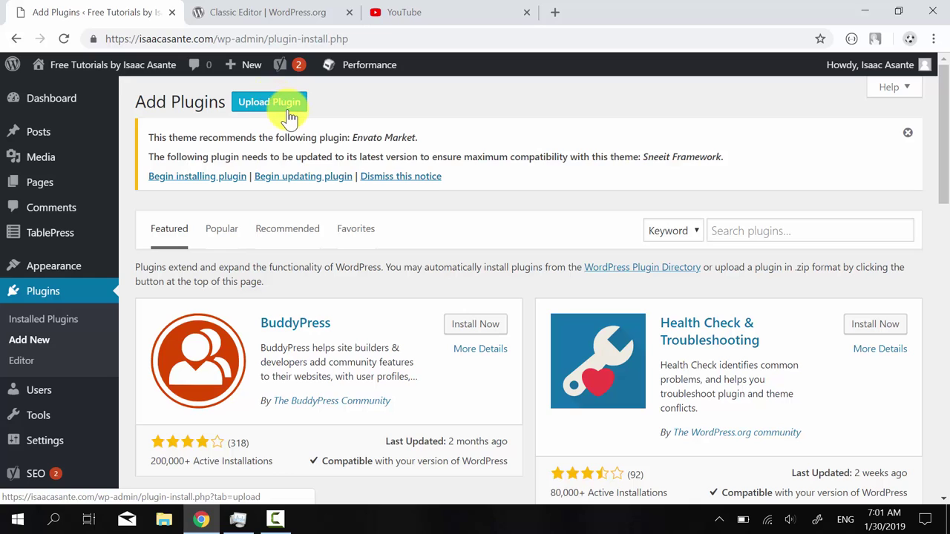
left_click(211, 12)
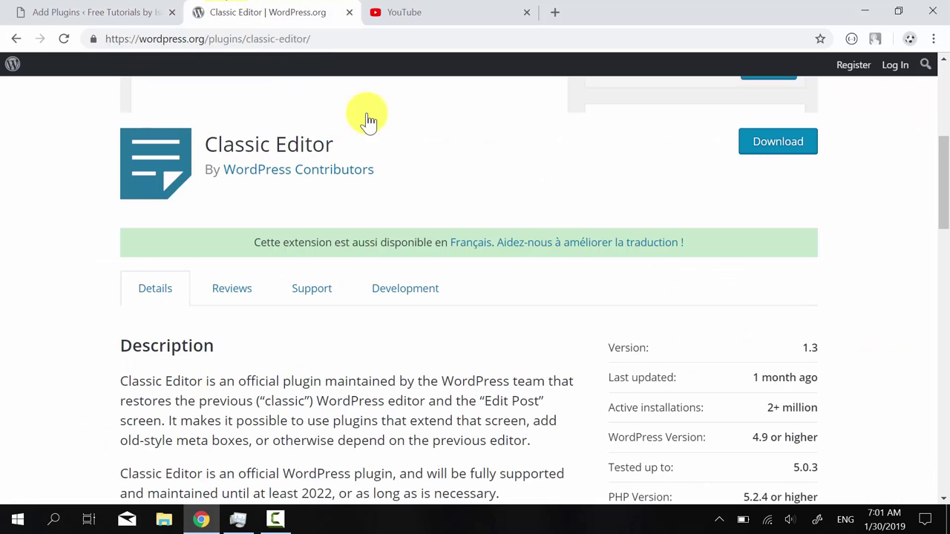
left_click(112, 12)
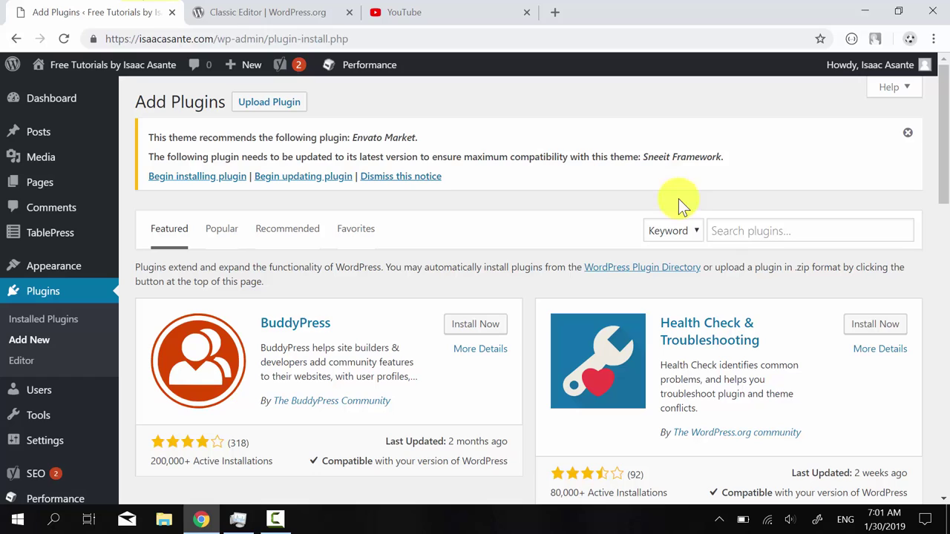
Search Add Plugins for 'Classic Editor', view its details and install it.
left_click(784, 230)
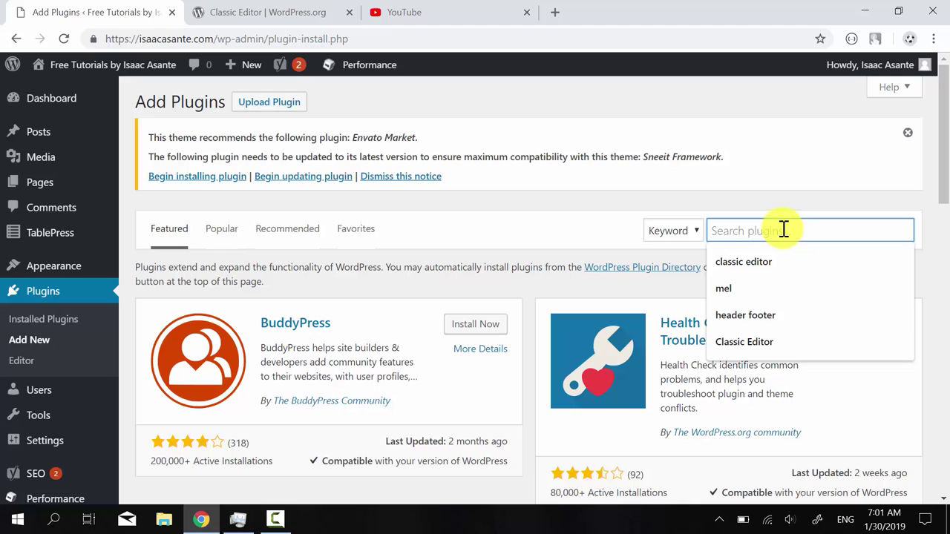
type("Classic Edito")
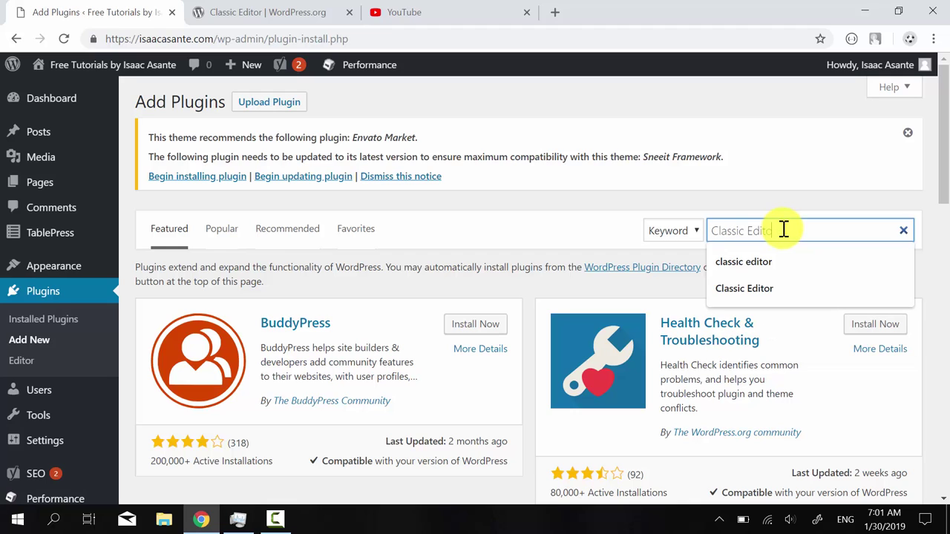
type("r")
scroll(946, 212, "down", 1)
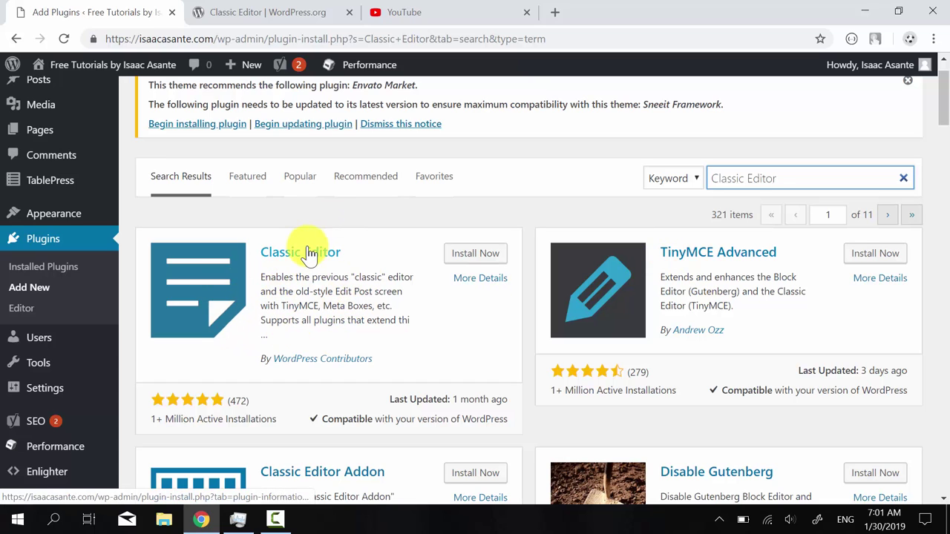
left_click(297, 255)
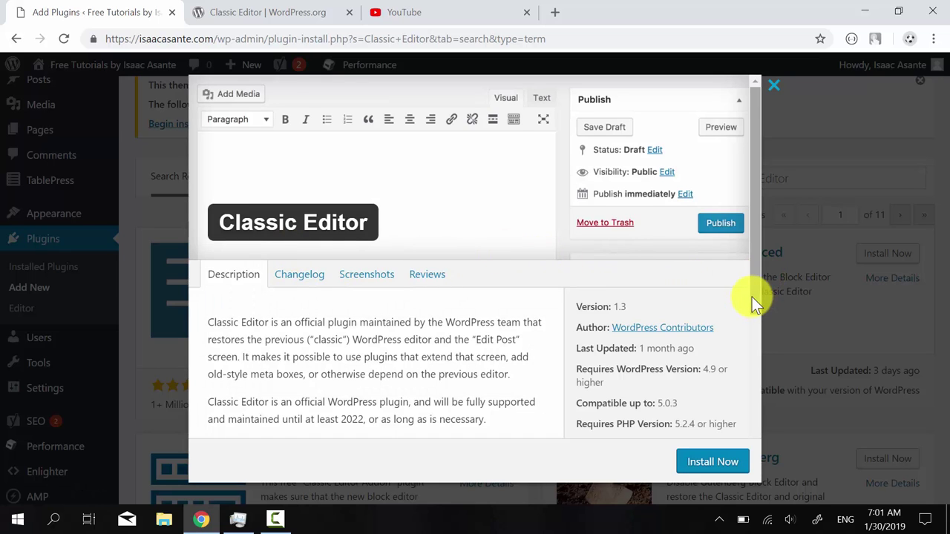
left_click_drag(752, 297, 749, 463)
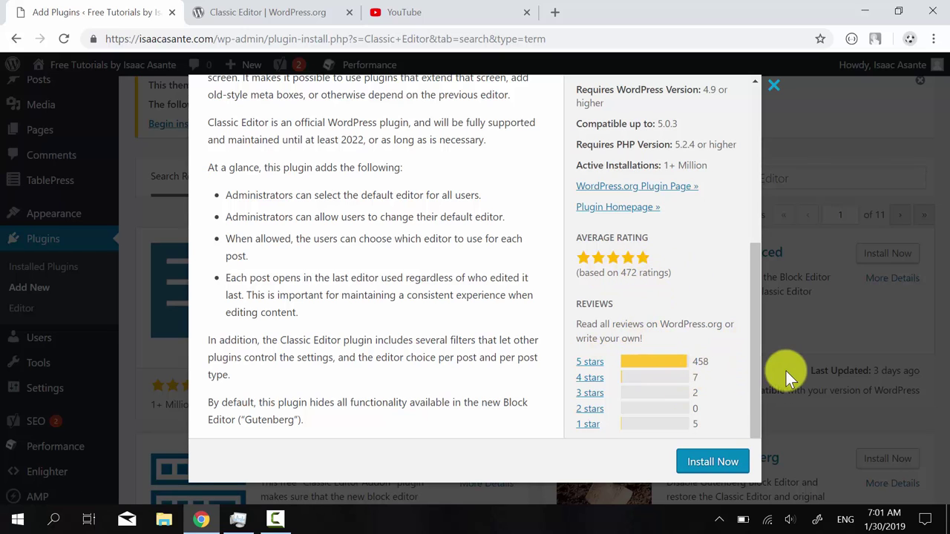
left_click(717, 454)
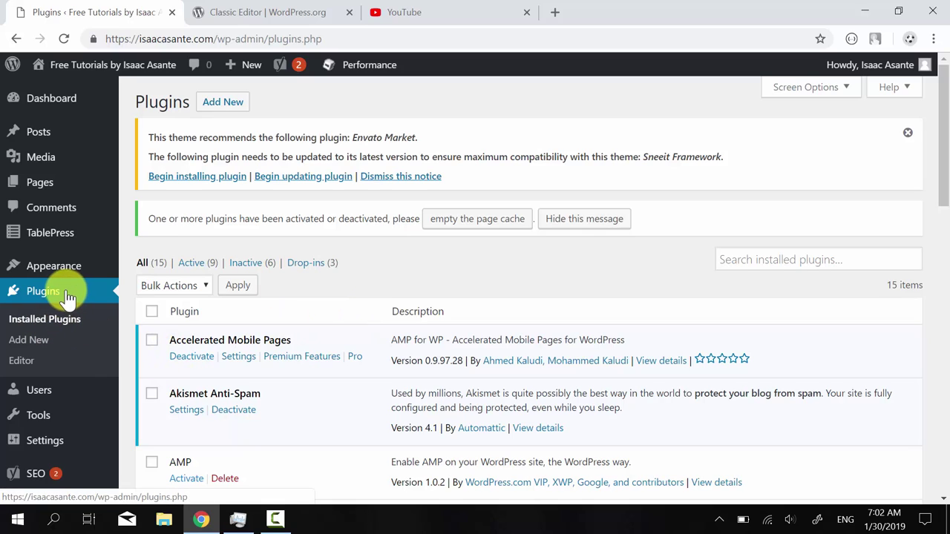
Activate Classic Editor 1.3 from the Installed Plugins list.
left_click(57, 326)
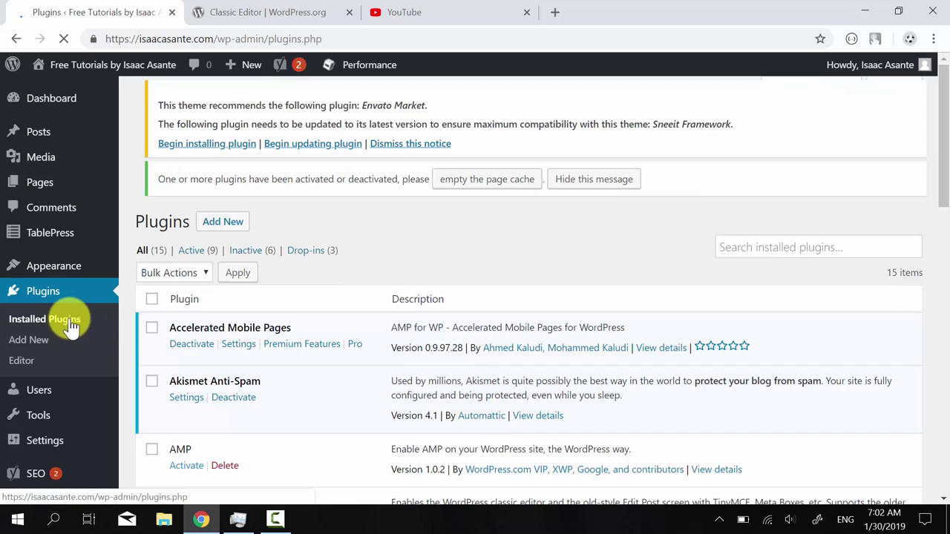
left_click_drag(946, 132, 946, 216)
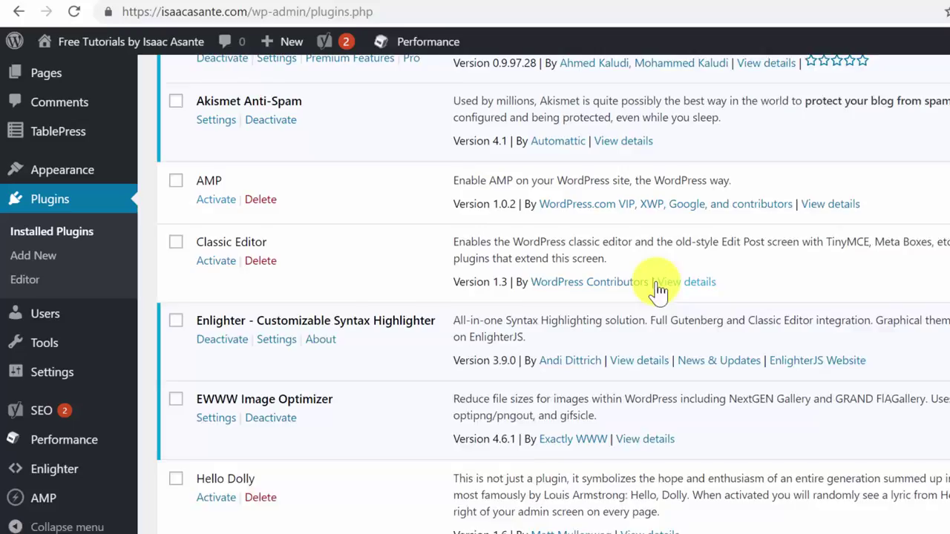
left_click(217, 263)
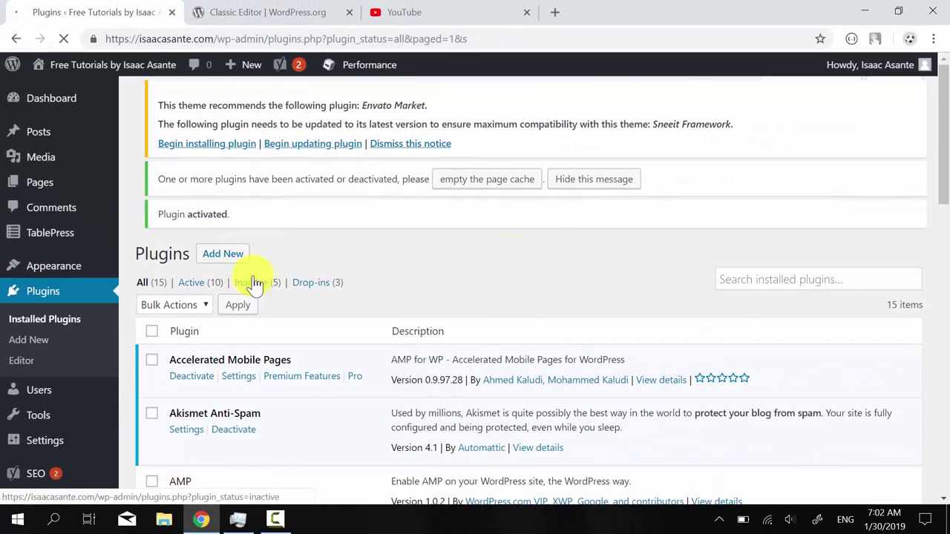
left_click_drag(945, 137, 908, 110)
mouse_move(60, 441)
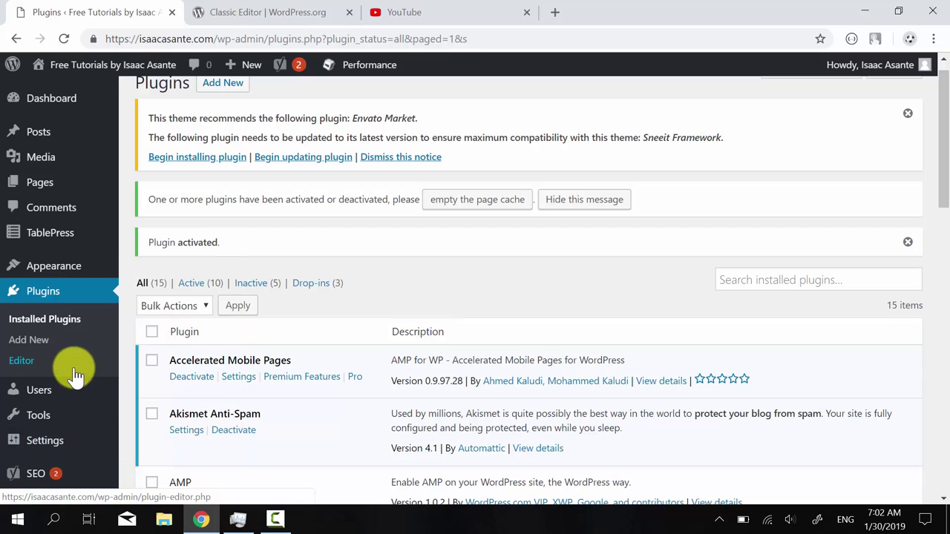
mouse_move(62, 418)
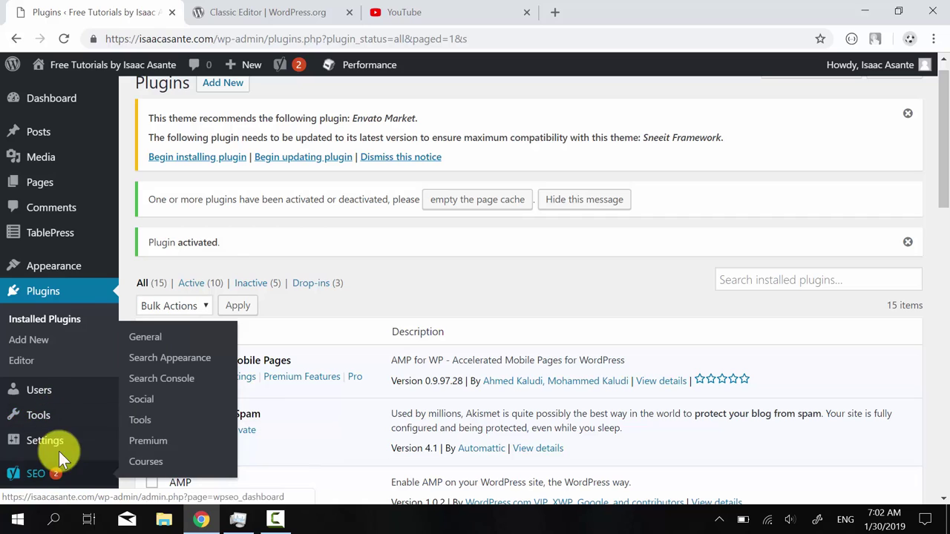
In Settings > Writing, choose Classic Editor as default editor for all users and save.
mouse_move(67, 439)
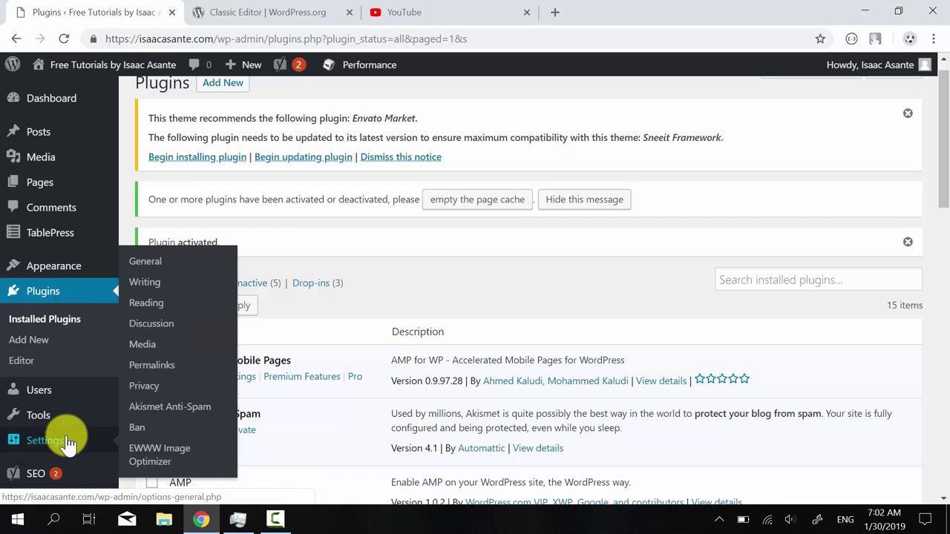
left_click(153, 287)
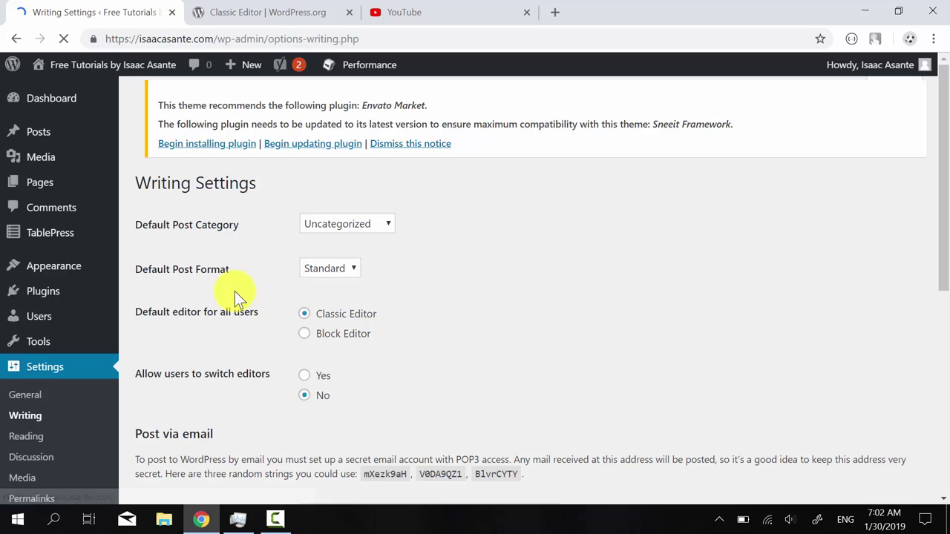
left_click_drag(941, 97, 946, 234)
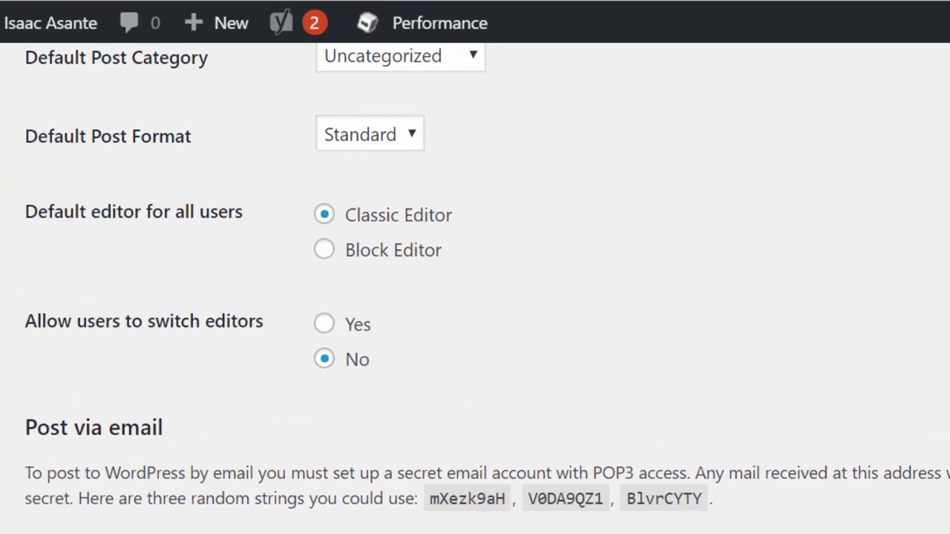
scroll(524, 505, "up", 3)
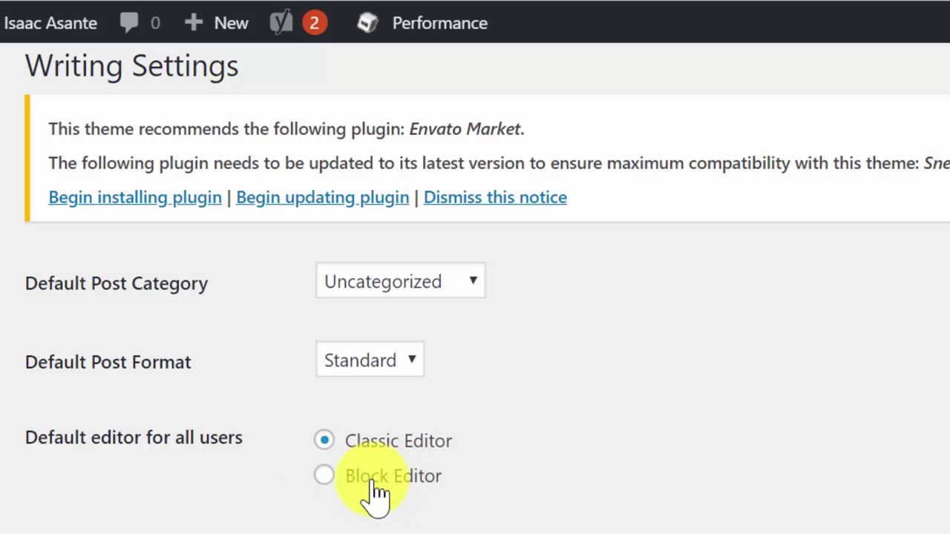
left_click(377, 493)
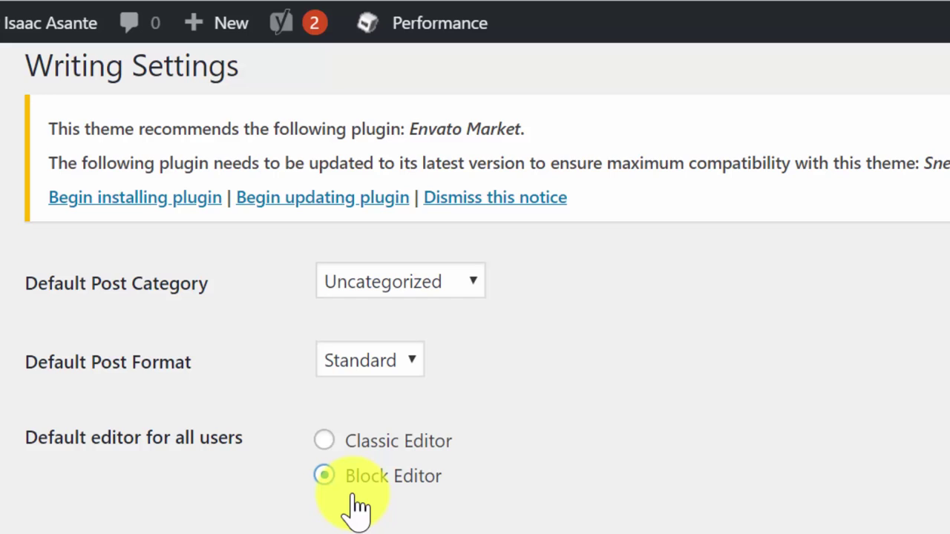
left_click(346, 441)
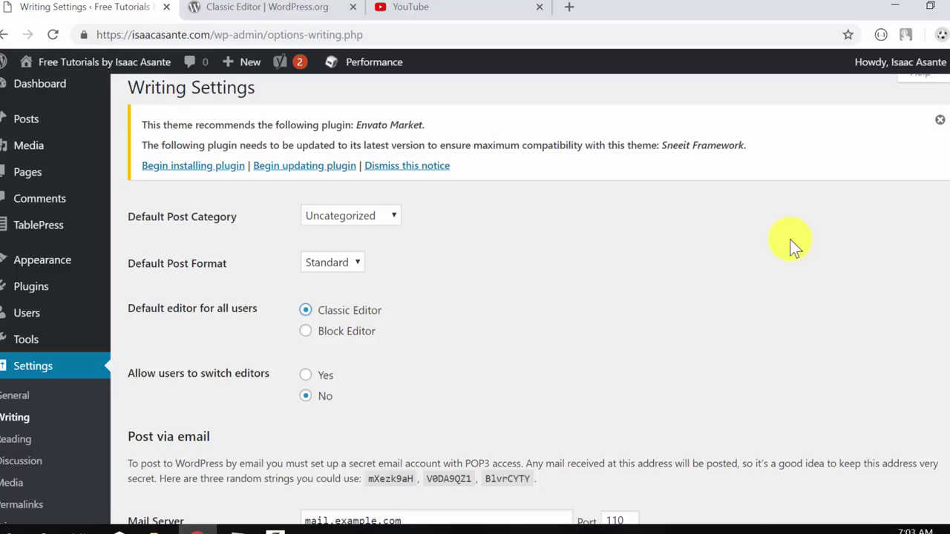
scroll(937, 281, "down", 2)
scroll(937, 280, "down", 4)
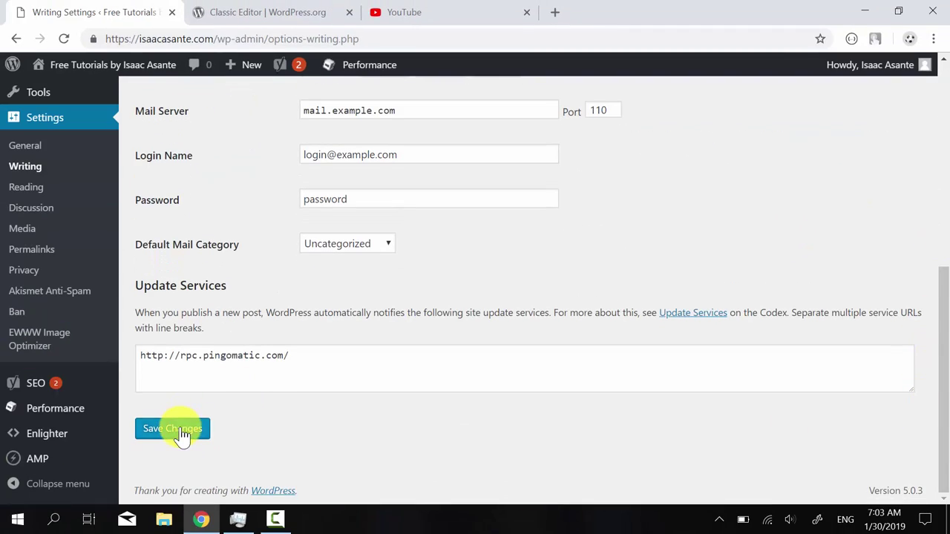
left_click(181, 433)
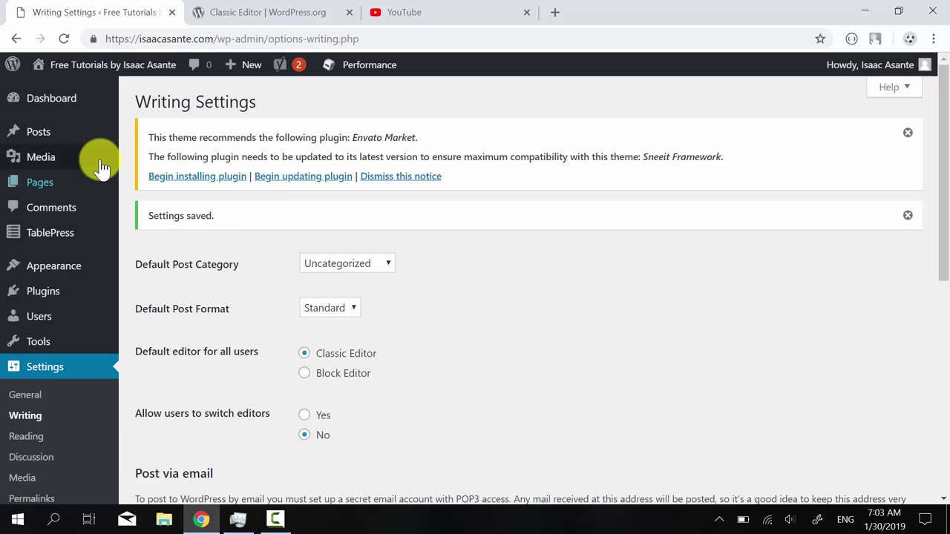
Start a new post via Posts > Add New to load it in the classic editor.
mouse_move(53, 132)
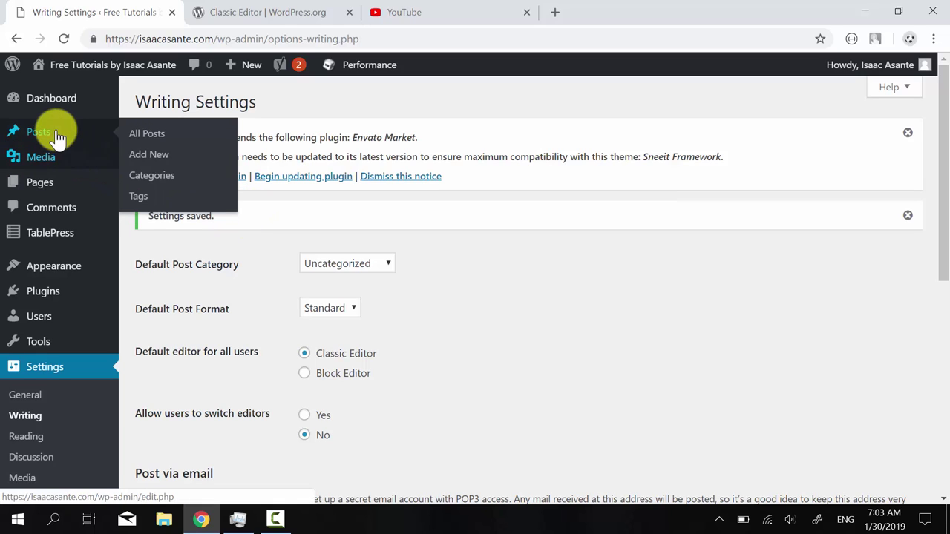
left_click(158, 156)
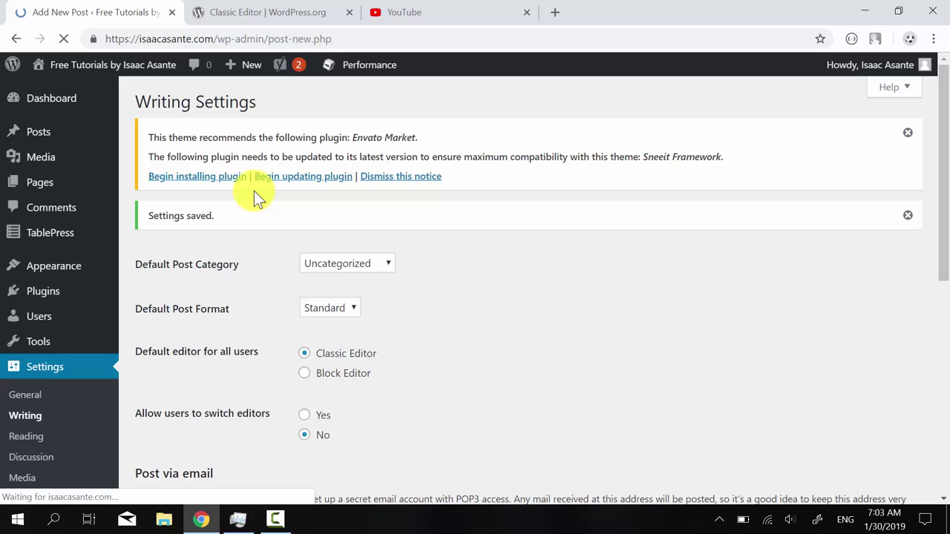